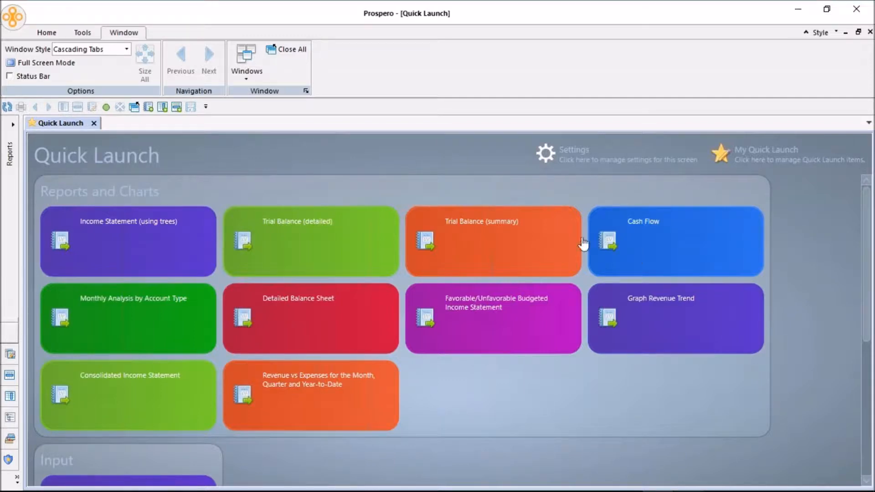
# Expand the navigation pane and look through the report, line and column definition folders
pyautogui.click(13, 125)
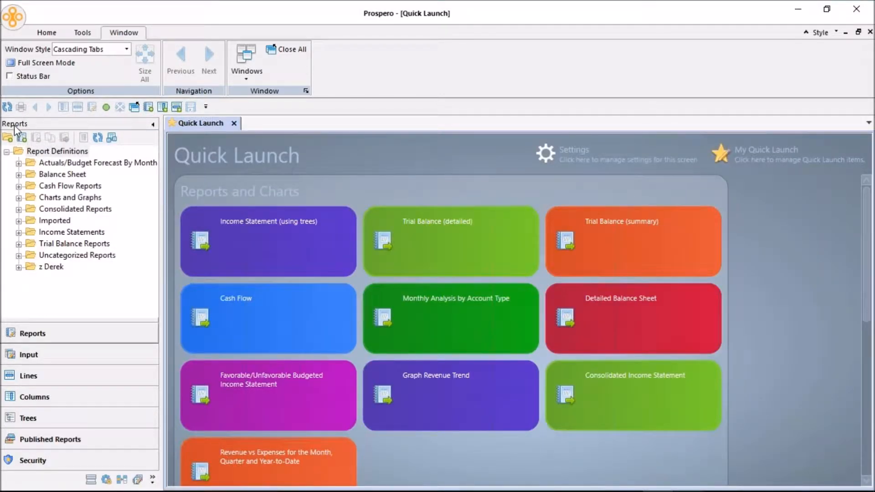
pyautogui.click(37, 153)
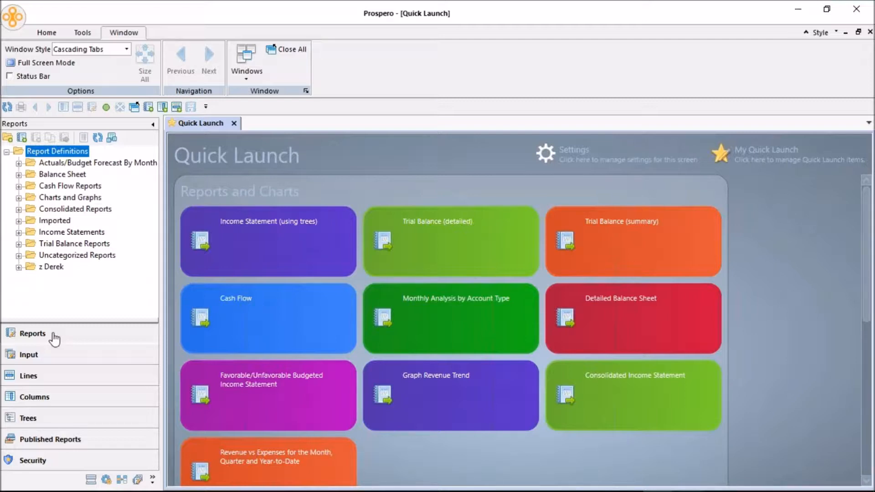
pyautogui.click(55, 379)
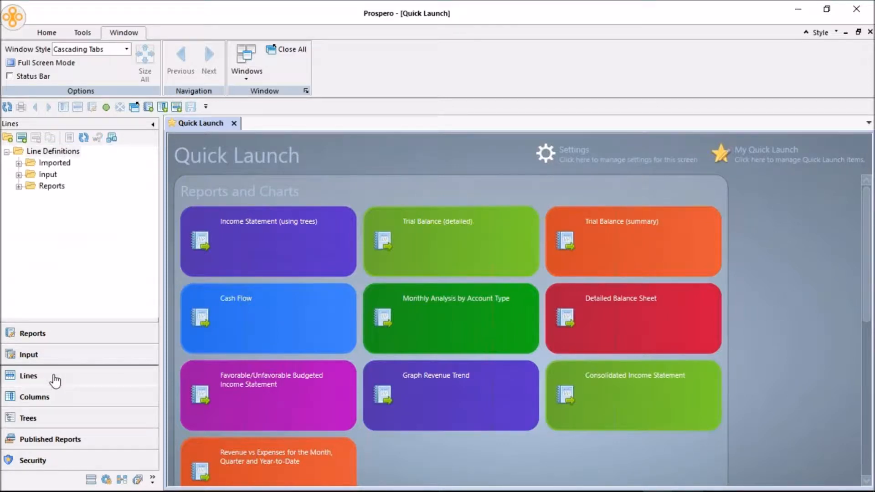
pyautogui.click(69, 400)
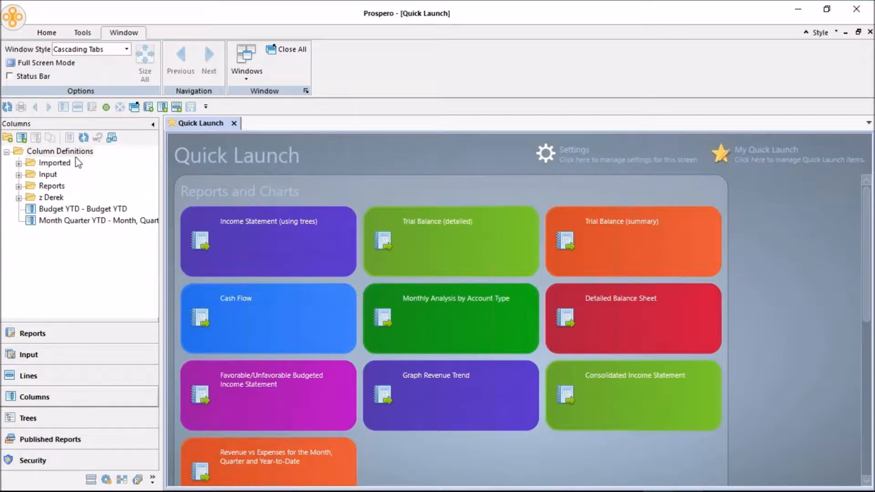
pyautogui.click(76, 153)
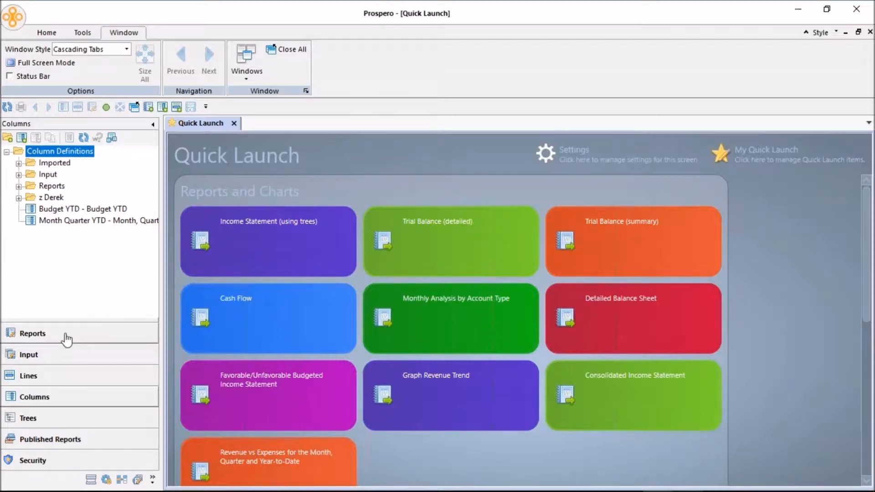
# Examine the current tree definitions for the Company, Natural, Location and Department segments
pyautogui.click(55, 420)
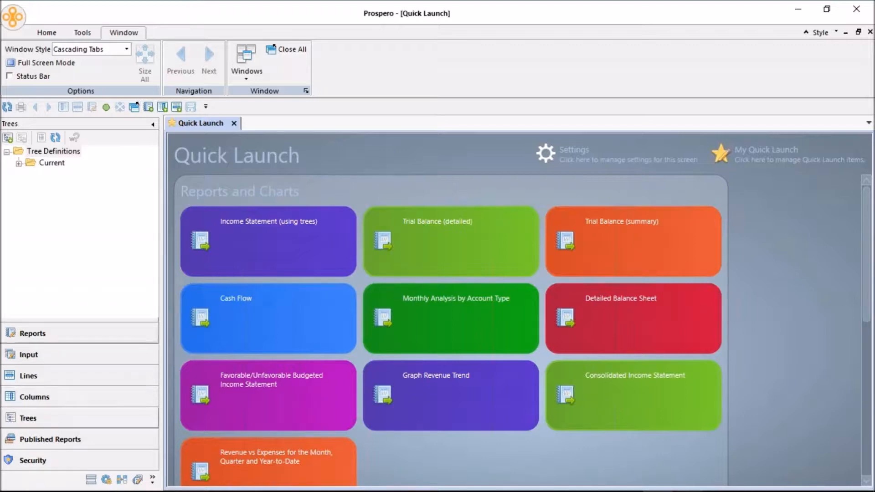
pyautogui.click(19, 163)
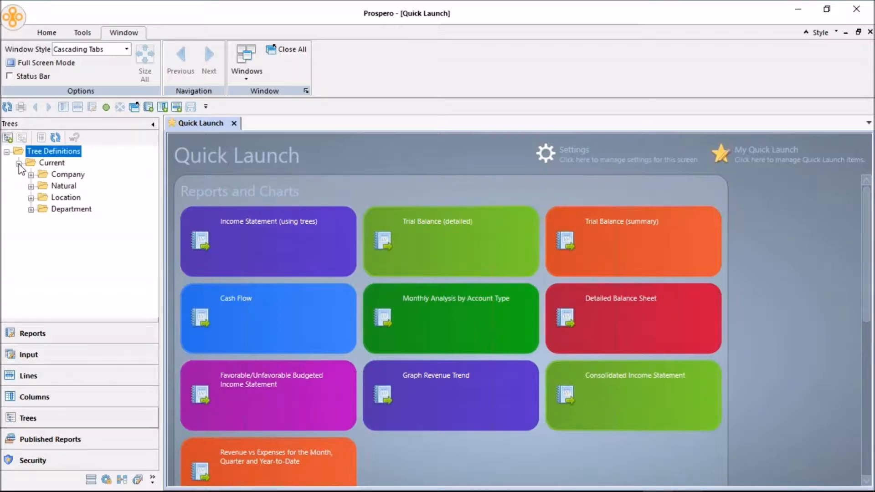
pyautogui.click(45, 179)
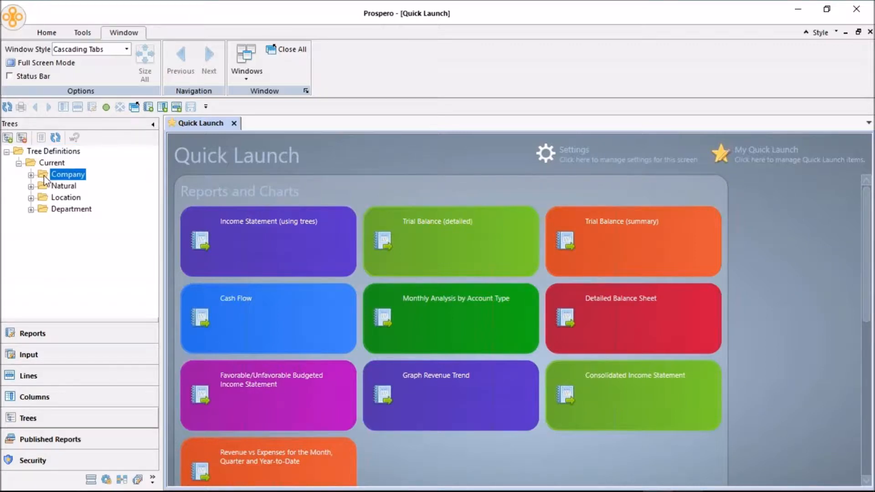
pyautogui.click(50, 187)
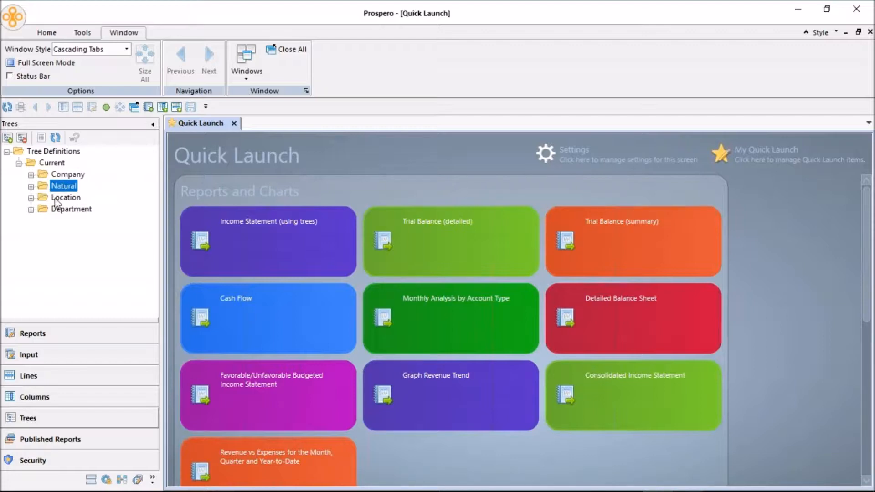
pyautogui.click(55, 199)
pyautogui.click(45, 212)
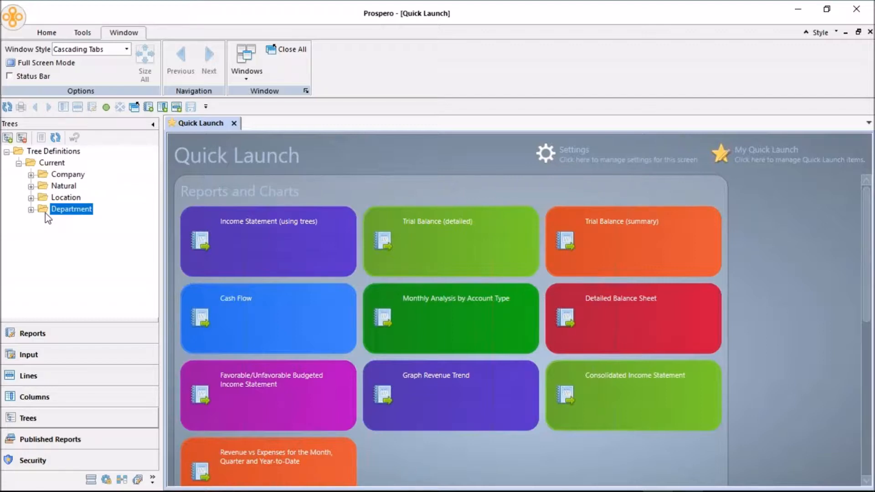
pyautogui.click(32, 210)
pyautogui.click(31, 198)
pyautogui.click(31, 187)
pyautogui.click(31, 176)
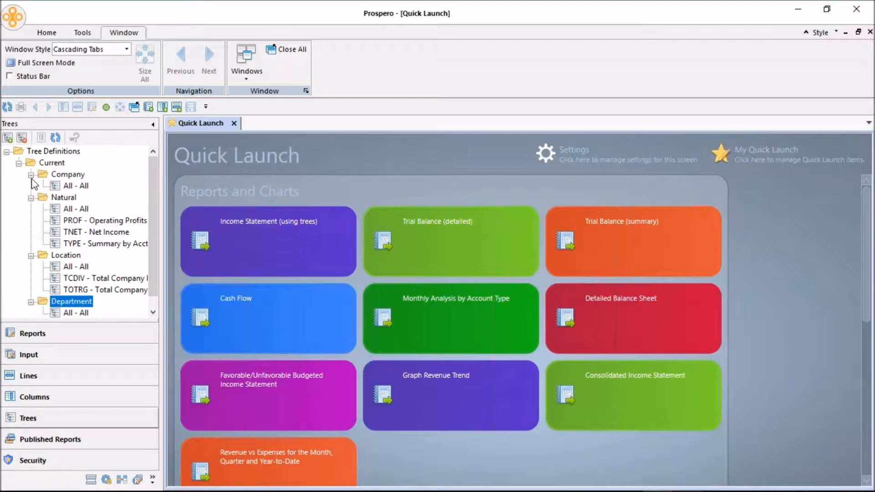
pyautogui.click(57, 163)
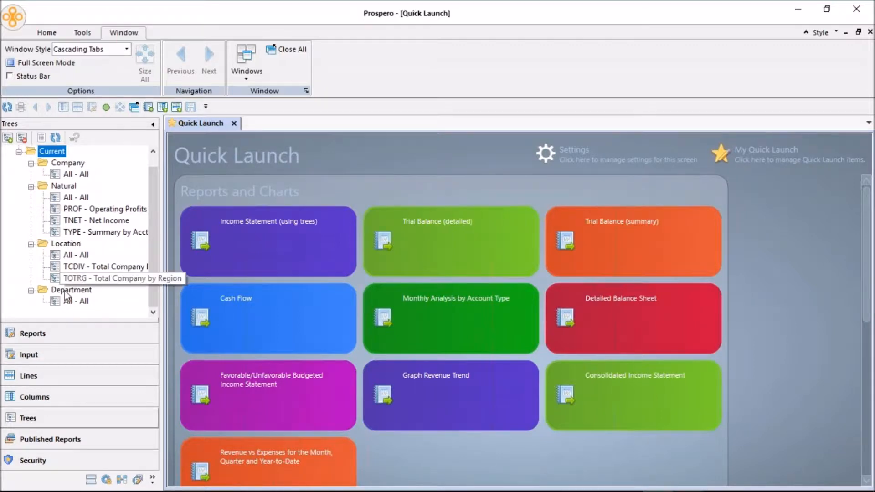
# Open the definition of the report listed just above Rolling Forecast in the Income Statements report folder
pyautogui.click(32, 334)
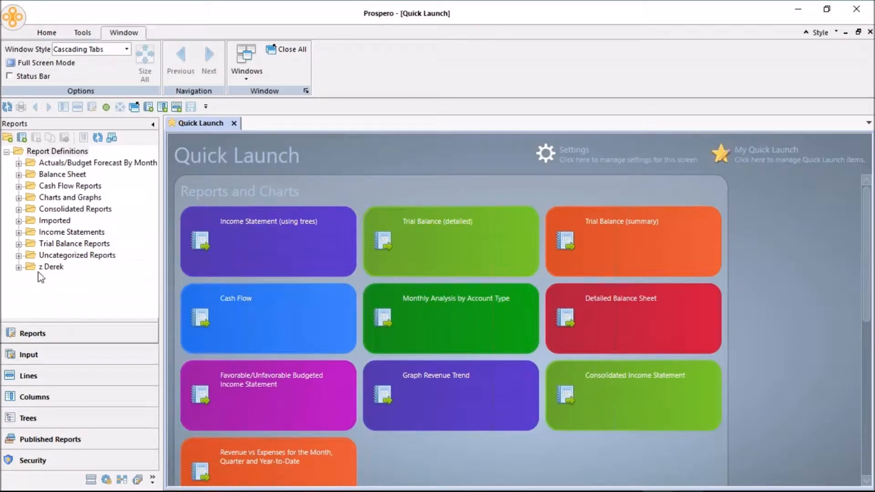
pyautogui.click(19, 233)
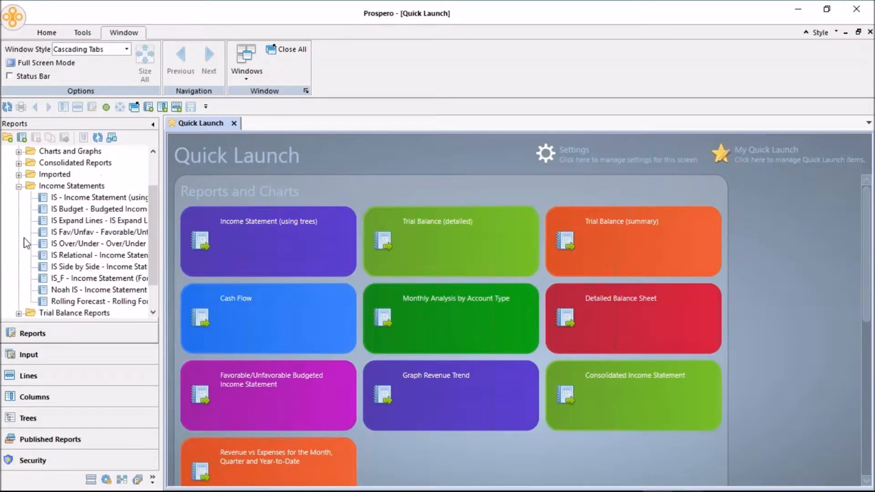
pyautogui.click(69, 294)
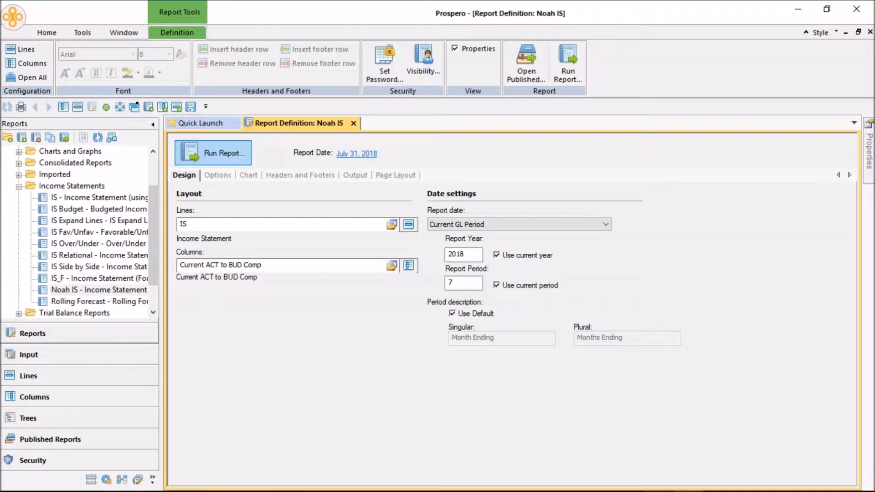
# Bring up the report's run options, check the report year and period, and set the Company prompt to 1 - Prospero US
pyautogui.click(213, 153)
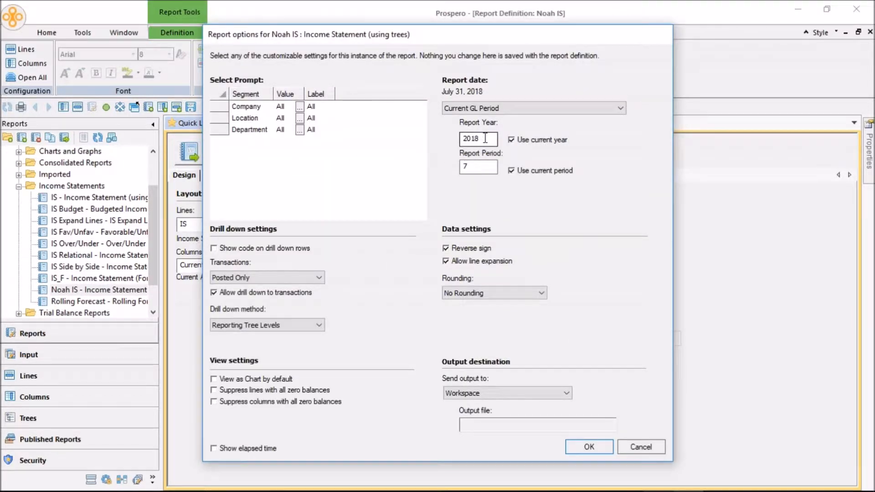
pyautogui.moveTo(479, 138); pyautogui.dragTo(456, 135)
pyautogui.moveTo(487, 166); pyautogui.dragTo(463, 166)
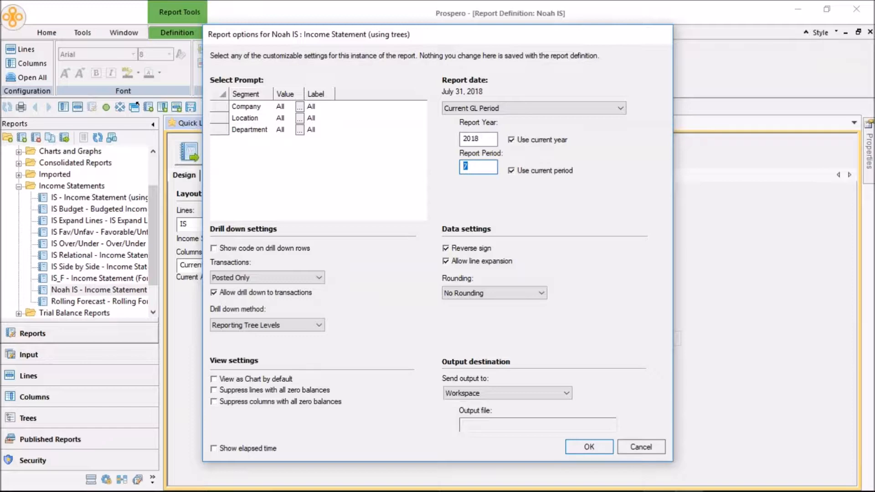
pyautogui.click(258, 109)
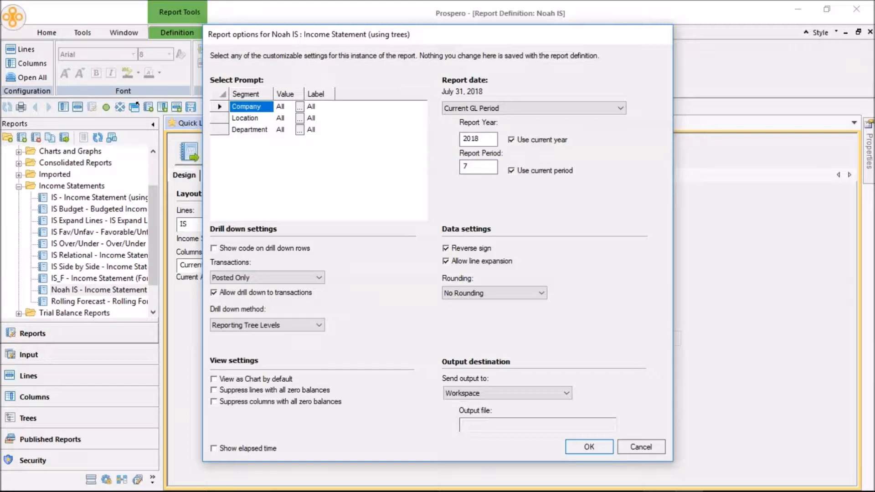
pyautogui.click(300, 106)
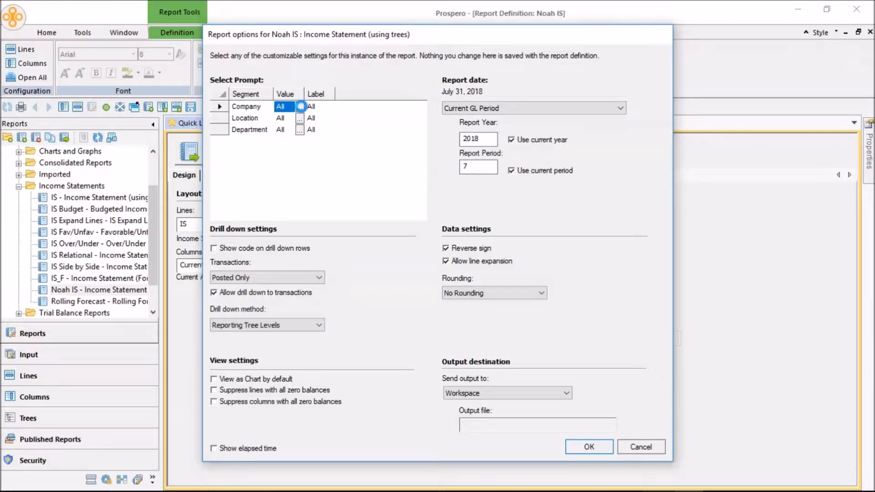
pyautogui.click(300, 106)
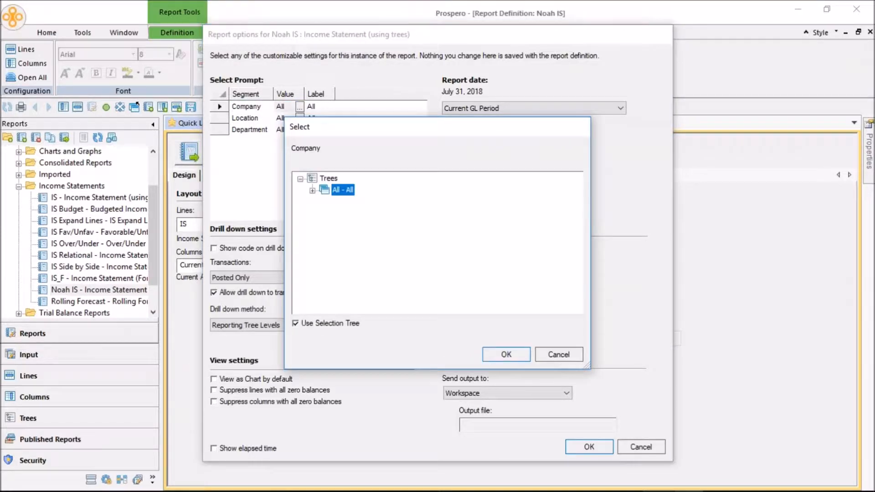
pyautogui.click(313, 191)
pyautogui.click(367, 202)
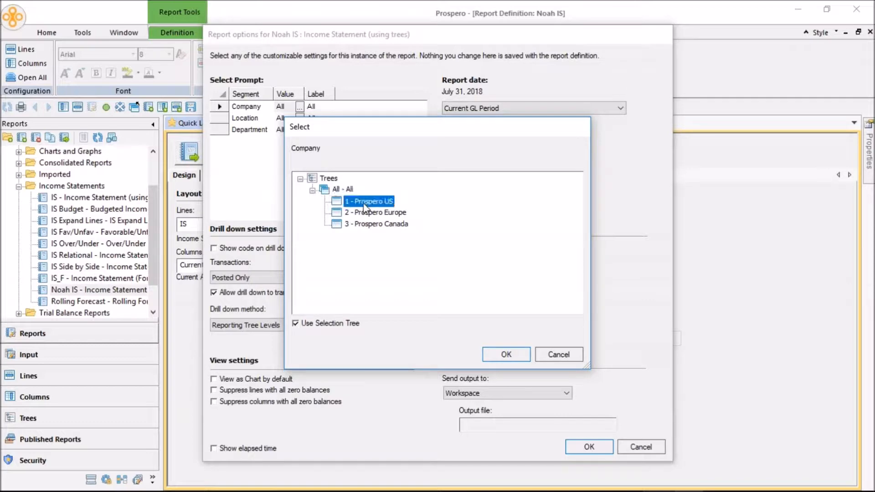
pyautogui.click(504, 357)
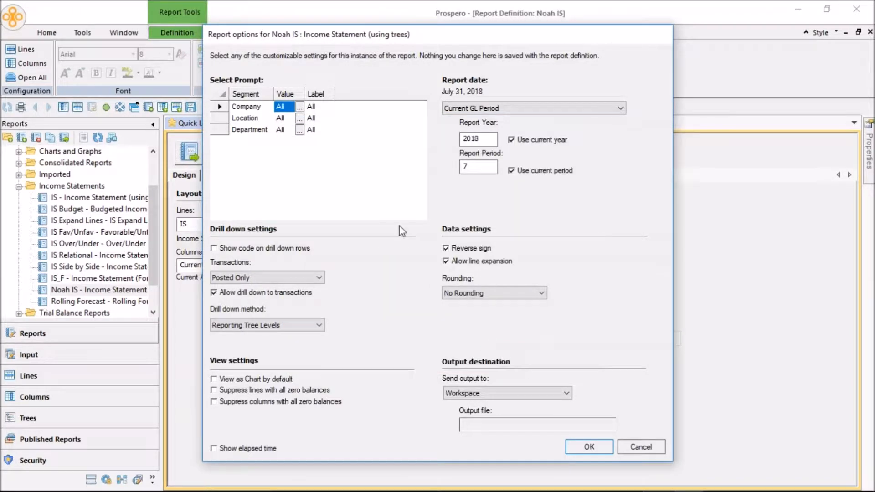
# Set the Location prompt to TOTRG - Total Company by Region
pyautogui.click(265, 120)
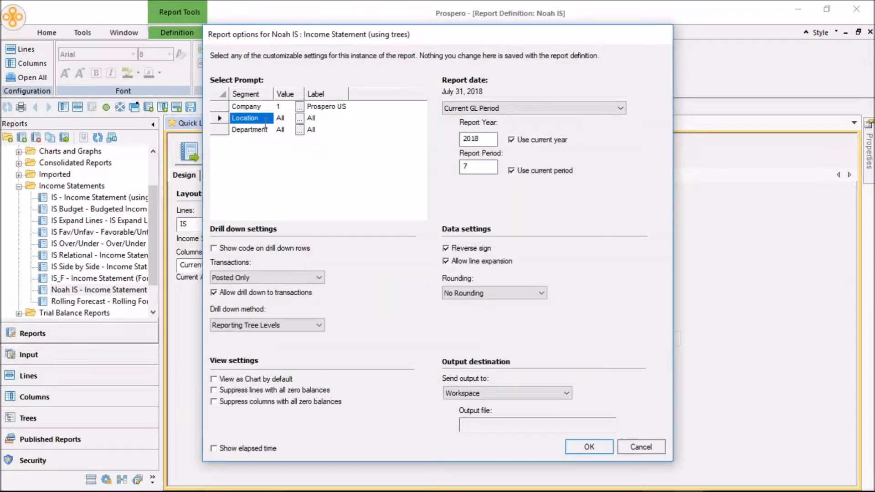
pyautogui.press('Tab')
pyautogui.click(300, 119)
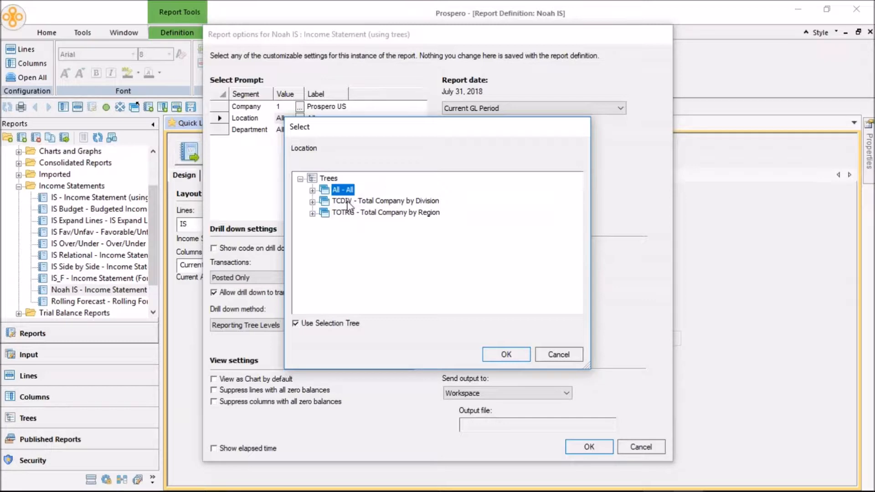
pyautogui.click(313, 202)
pyautogui.click(313, 202)
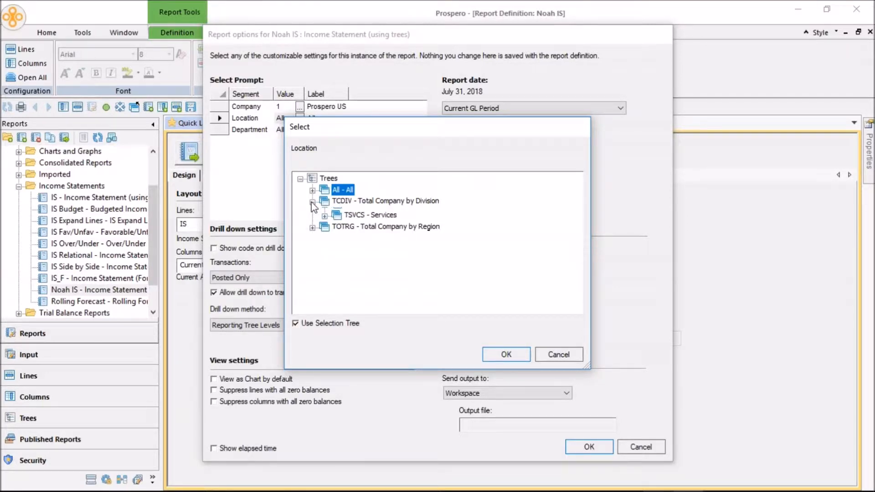
pyautogui.click(313, 214)
pyautogui.click(356, 213)
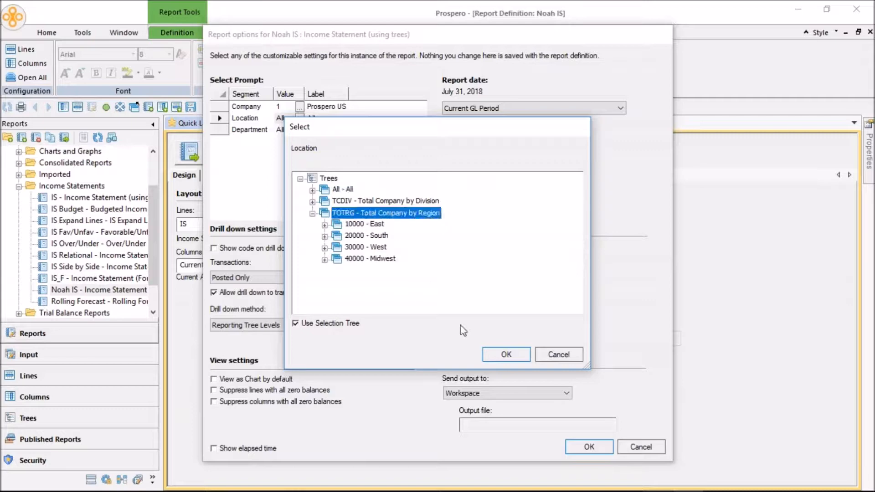
pyautogui.click(505, 355)
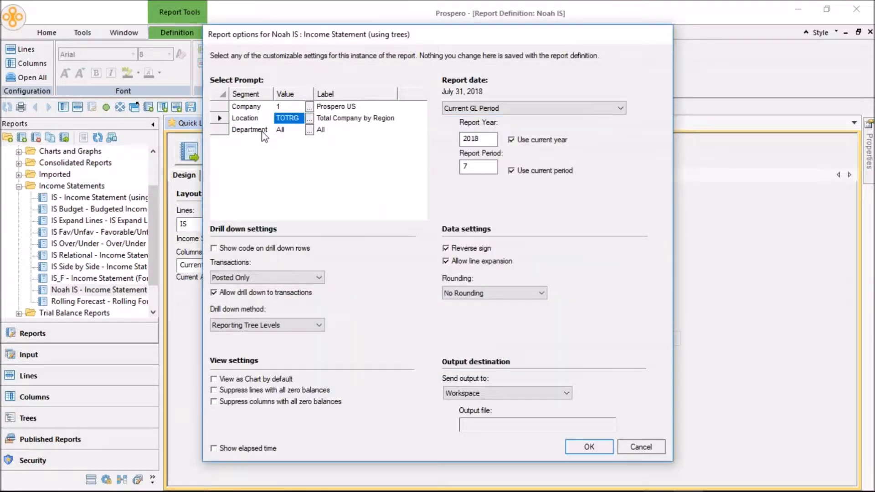
# Run the income statement with the Department prompt at All and drill down into the Sales actuals
pyautogui.click(291, 131)
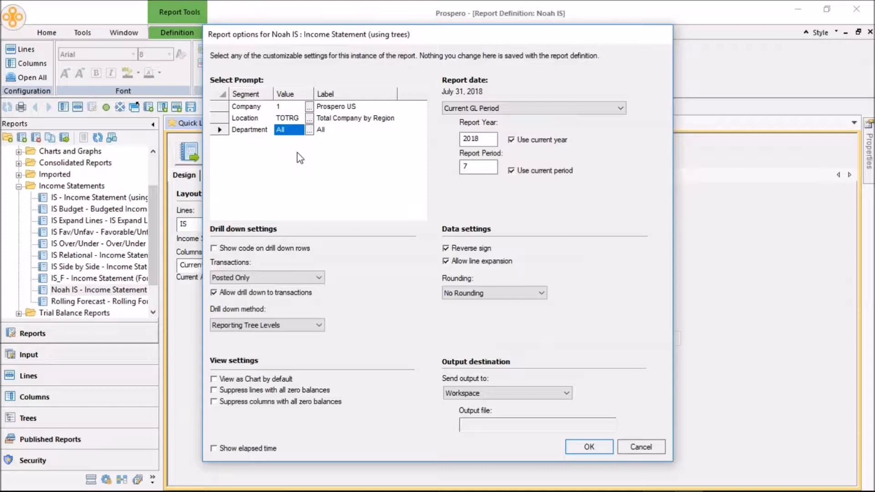
pyautogui.click(589, 447)
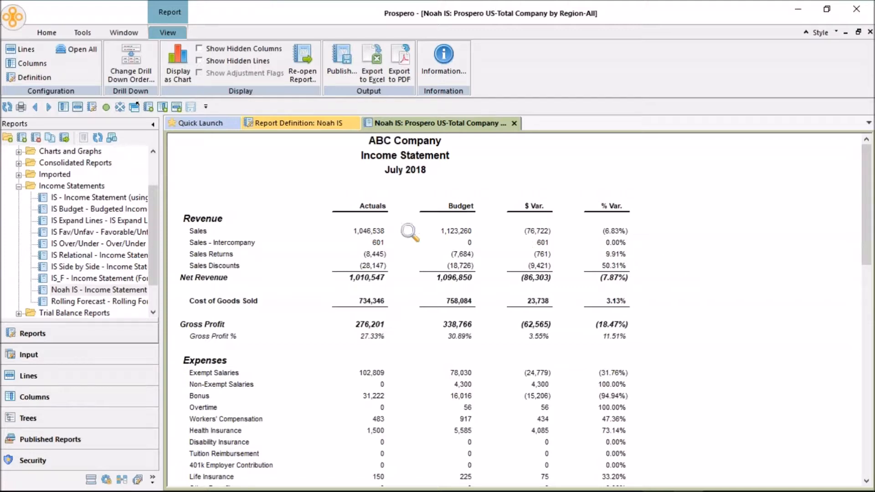
pyautogui.click(358, 232)
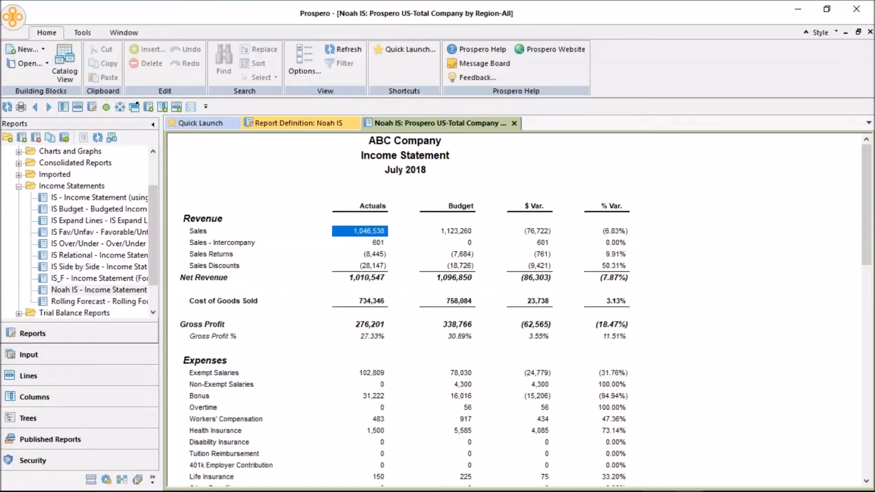
pyautogui.doubleClick(360, 231)
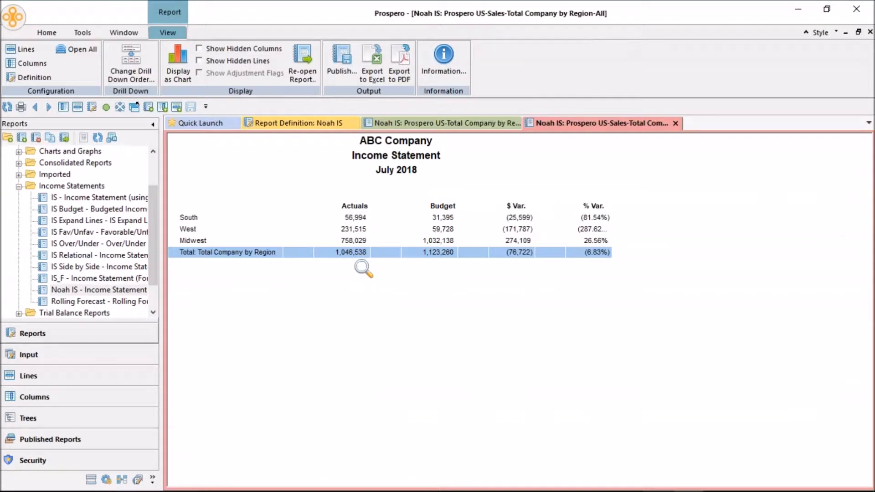
# Examine the South, West and Midwest actuals in the regional sales breakdown
pyautogui.click(353, 218)
pyautogui.click(190, 218)
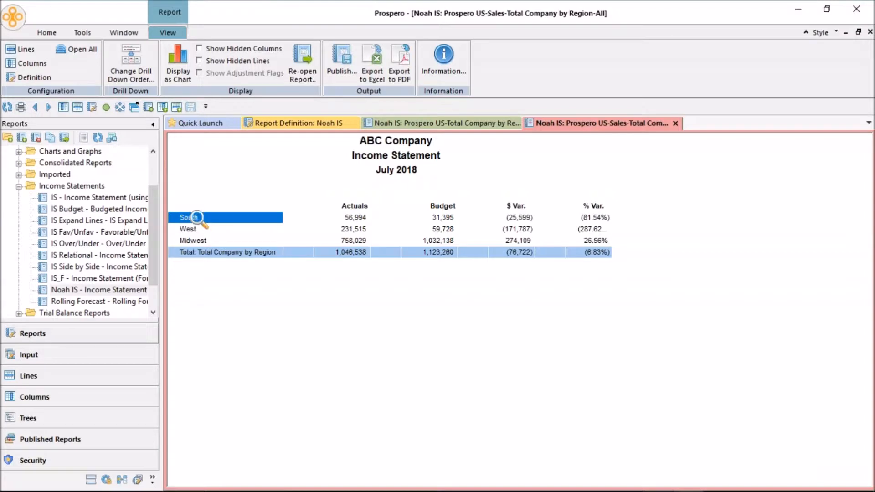
pyautogui.click(347, 229)
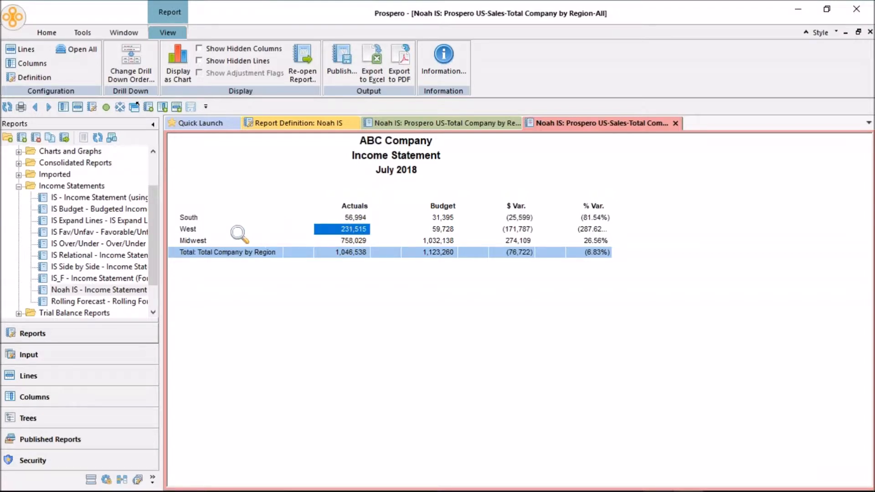
pyautogui.click(227, 229)
pyautogui.click(328, 241)
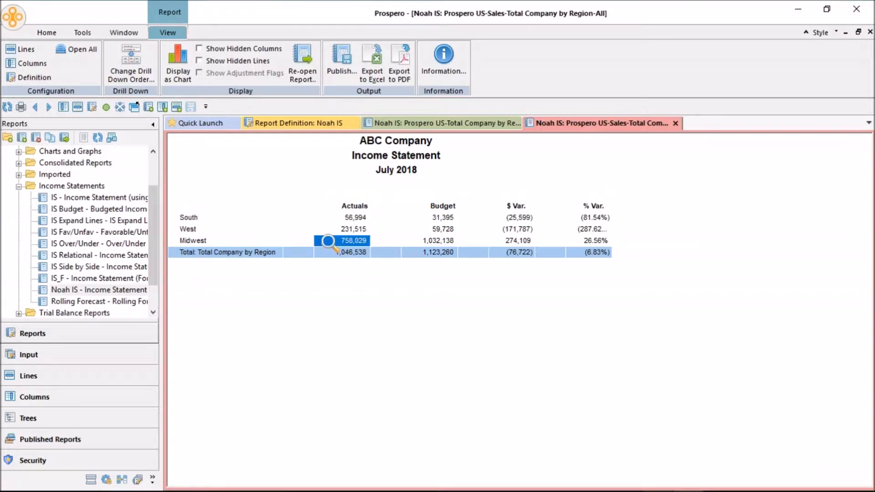
pyautogui.click(238, 241)
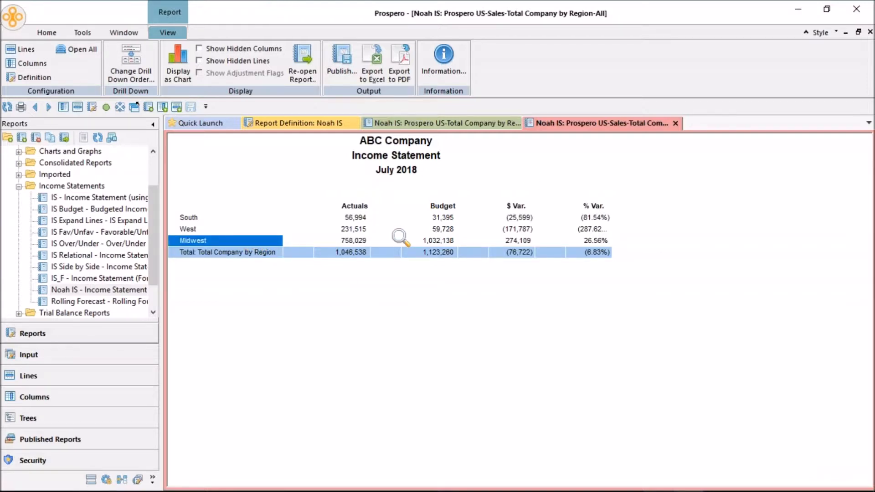
# Close the regional sales breakdown and move the Department segment to first place in the income statement's drill down order
pyautogui.click(676, 124)
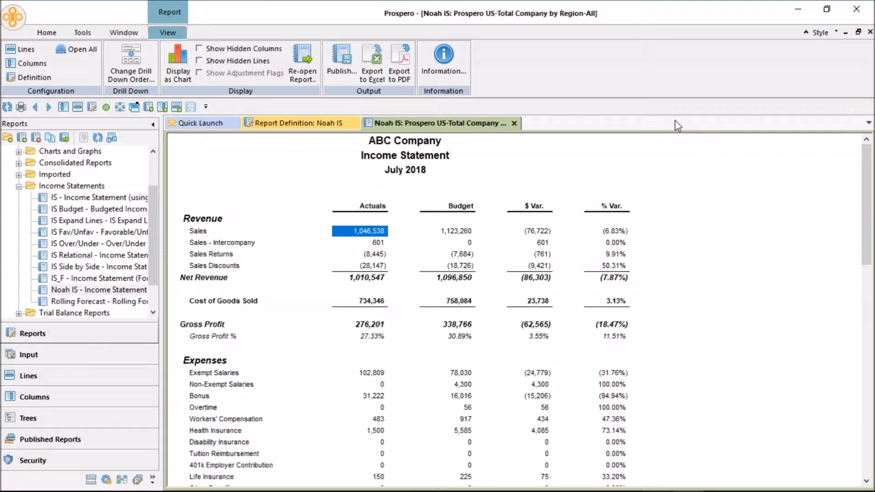
pyautogui.click(128, 58)
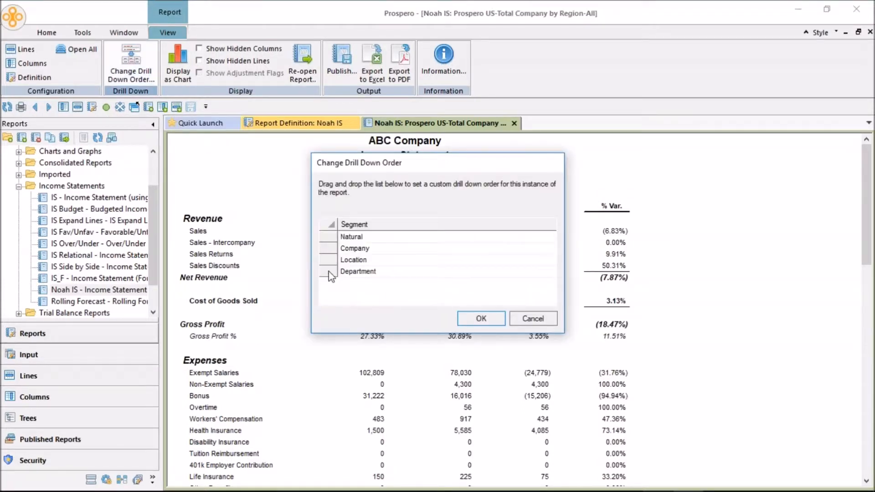
pyautogui.click(327, 272)
pyautogui.moveTo(329, 277); pyautogui.dragTo(334, 238)
pyautogui.click(481, 318)
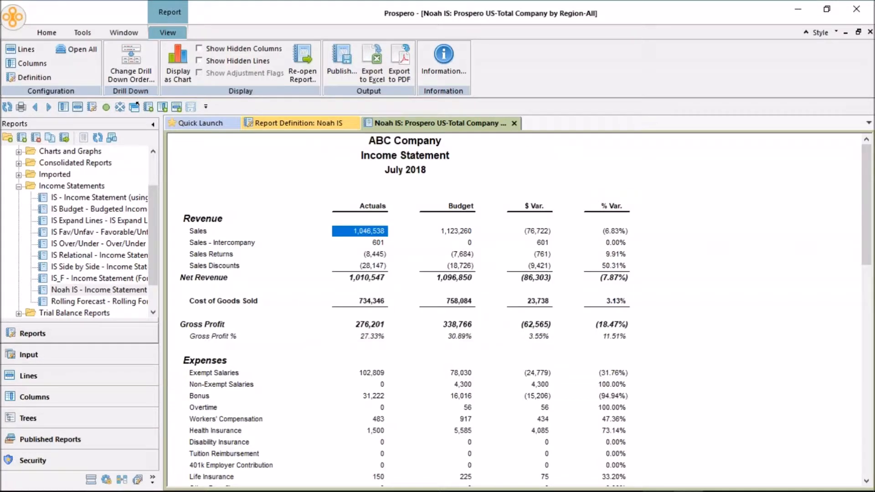
# Drill down into the Sales actuals and examine the amounts for the Sales, Marketing, R&D and Services departments
pyautogui.doubleClick(362, 231)
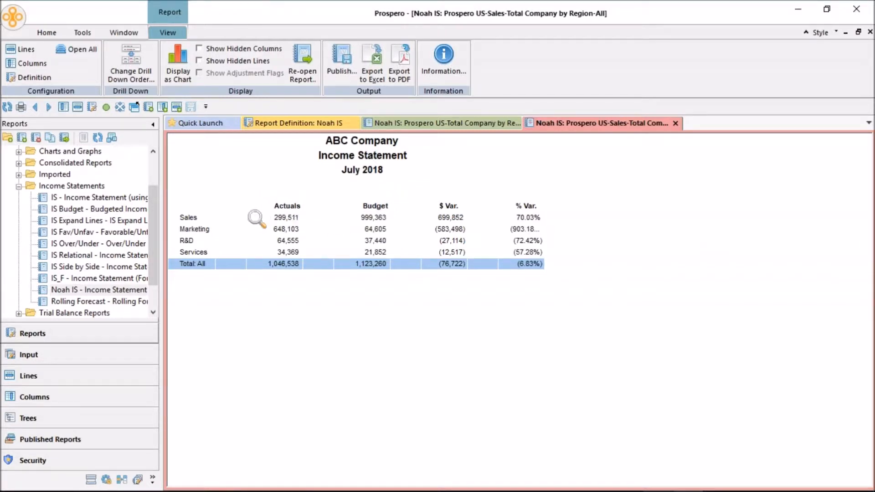
pyautogui.click(246, 218)
pyautogui.click(286, 230)
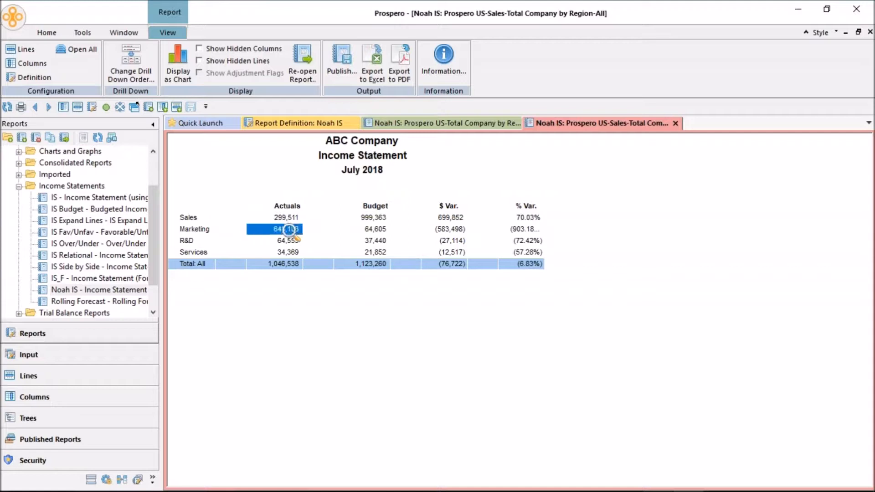
pyautogui.click(231, 231)
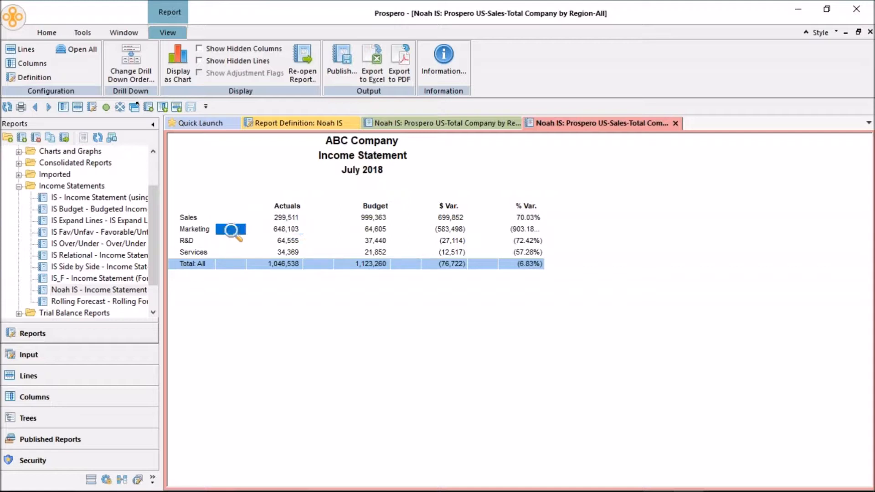
pyautogui.click(288, 241)
pyautogui.click(224, 241)
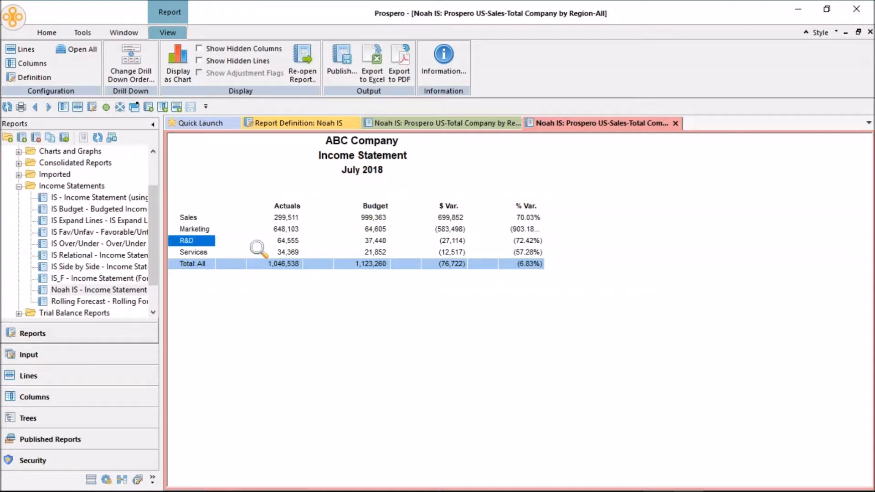
pyautogui.click(281, 252)
pyautogui.click(231, 253)
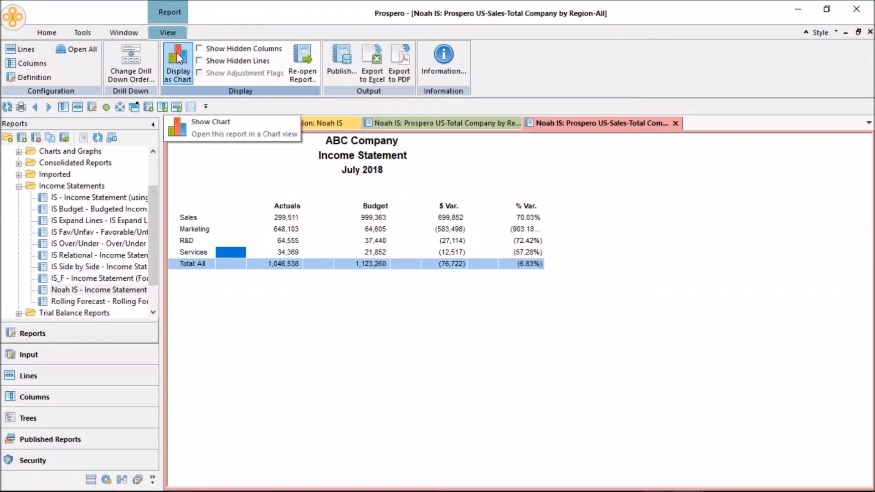
# View the departmental sales breakdown as a chart and close both the chart and the breakdown report
pyautogui.click(177, 53)
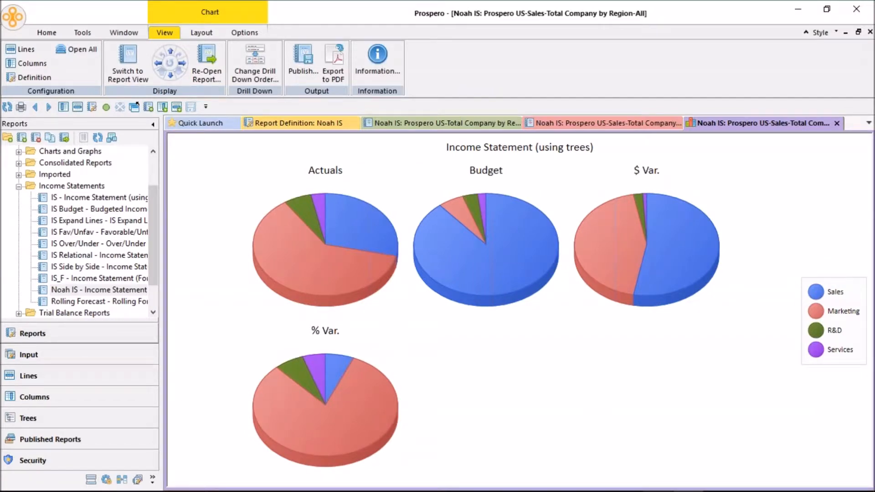
pyautogui.click(837, 124)
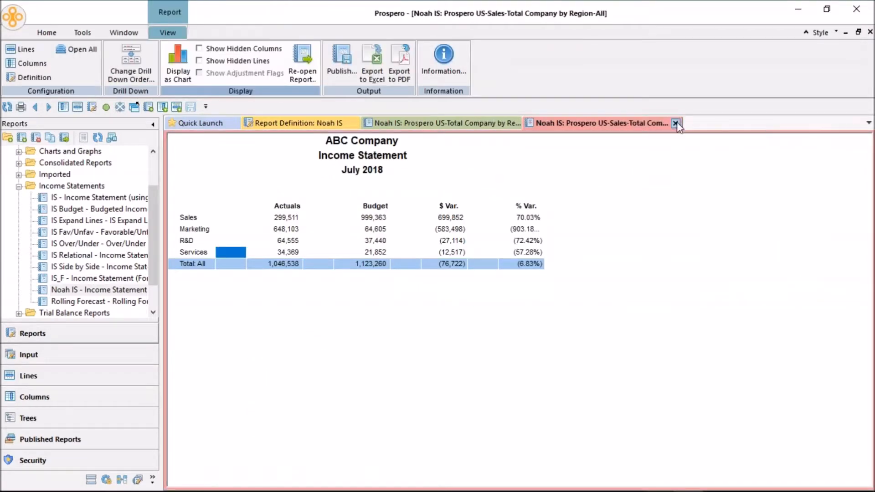
pyautogui.click(676, 123)
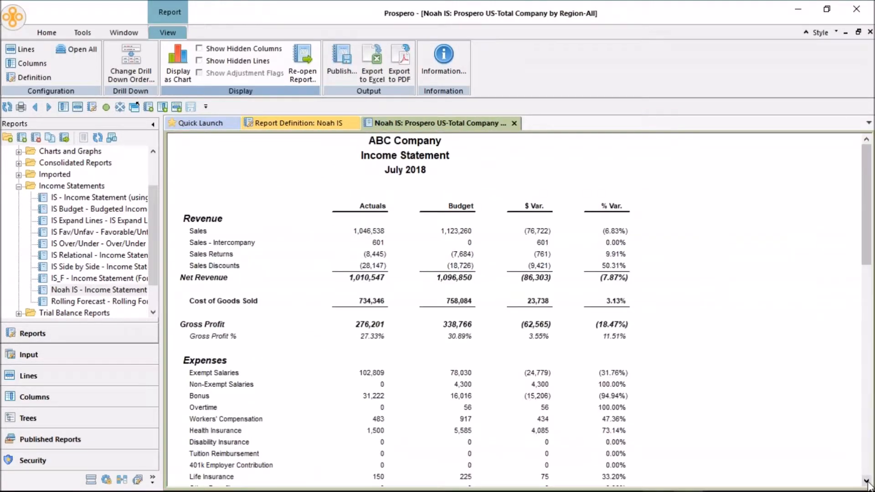
# Move the Natural segment to first place in the income statement's drill down order, ahead of Department
pyautogui.click(867, 481)
pyautogui.click(867, 482)
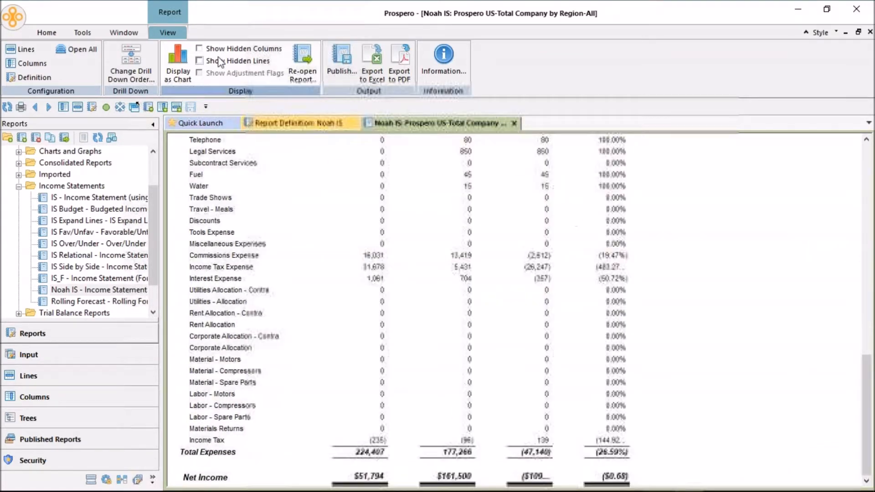
pyautogui.click(123, 63)
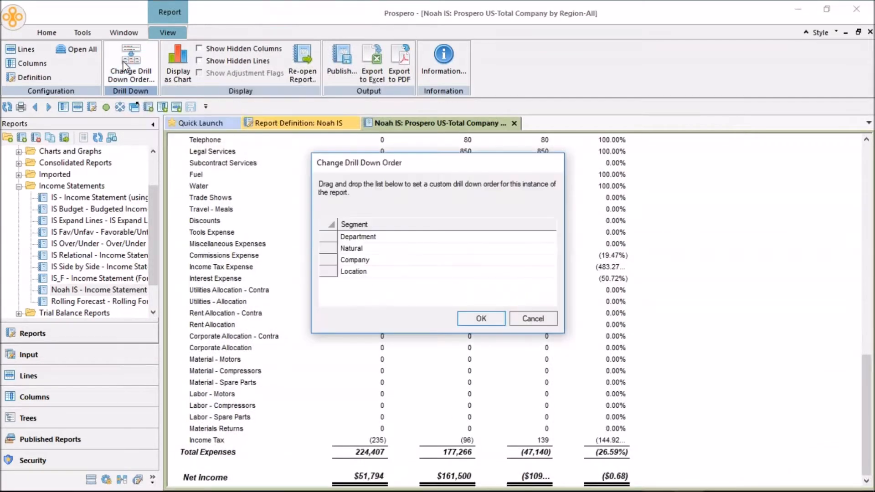
pyautogui.click(329, 252)
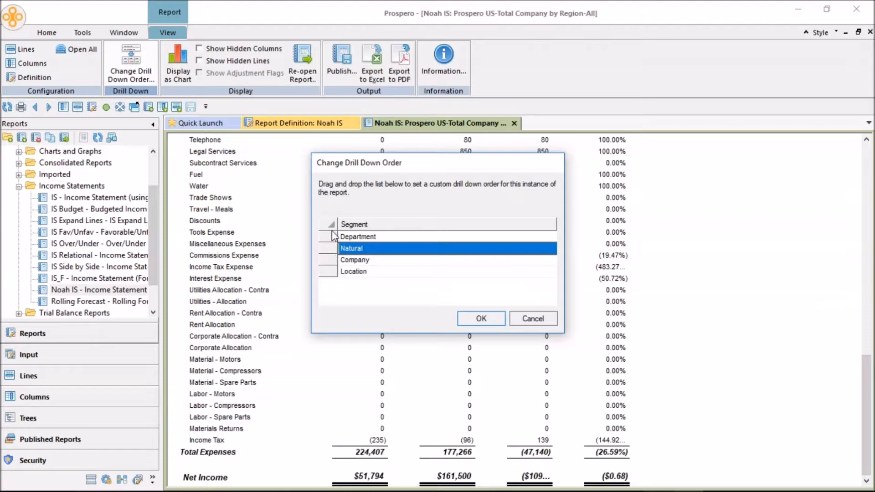
pyautogui.moveTo(335, 248); pyautogui.dragTo(337, 234)
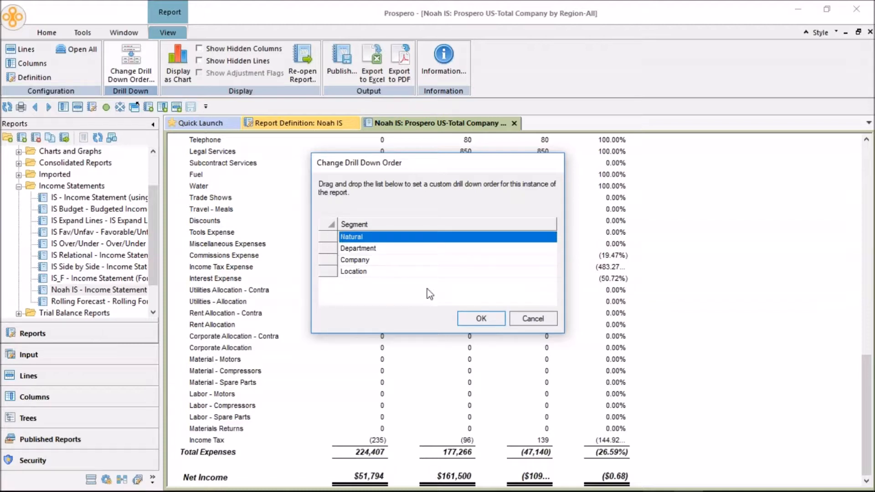
pyautogui.click(478, 318)
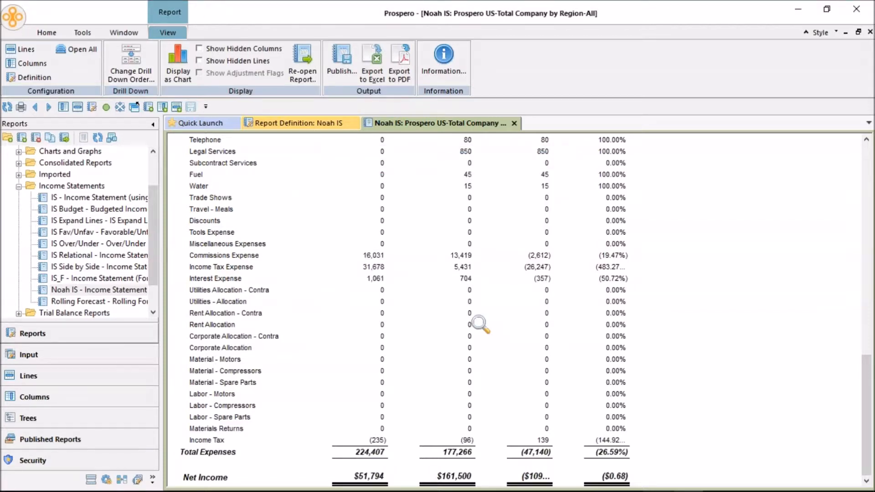
# Drill down from Total Expenses to the individual expense accounts and display them as a chart
pyautogui.click(223, 453)
pyautogui.doubleClick(223, 452)
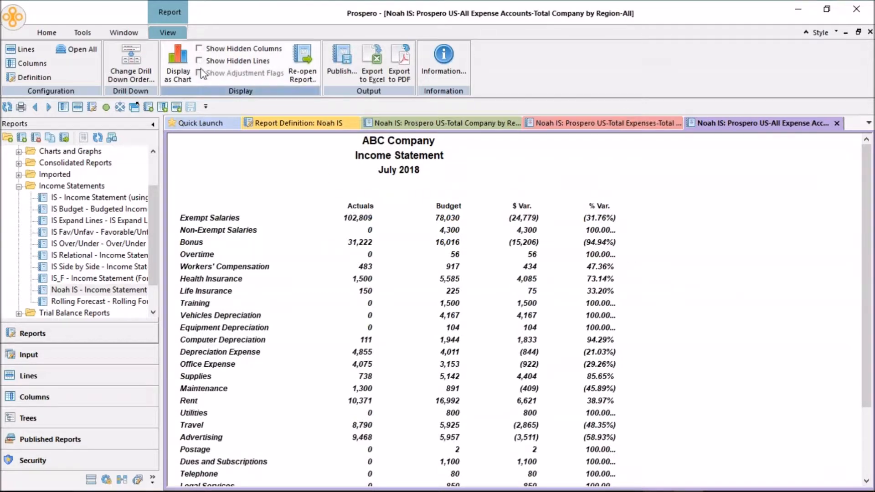
pyautogui.click(182, 54)
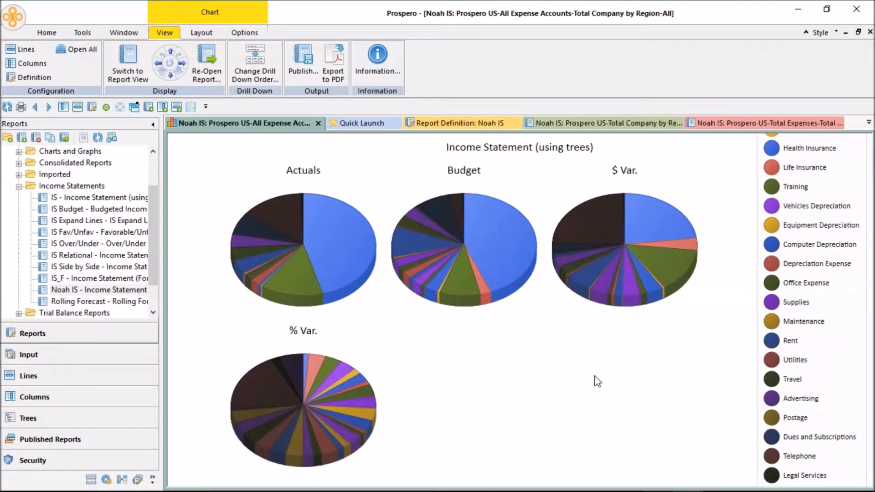
# Group the small slices in the expense pie charts and inspect the values of the Actuals slices
pyautogui.click(238, 34)
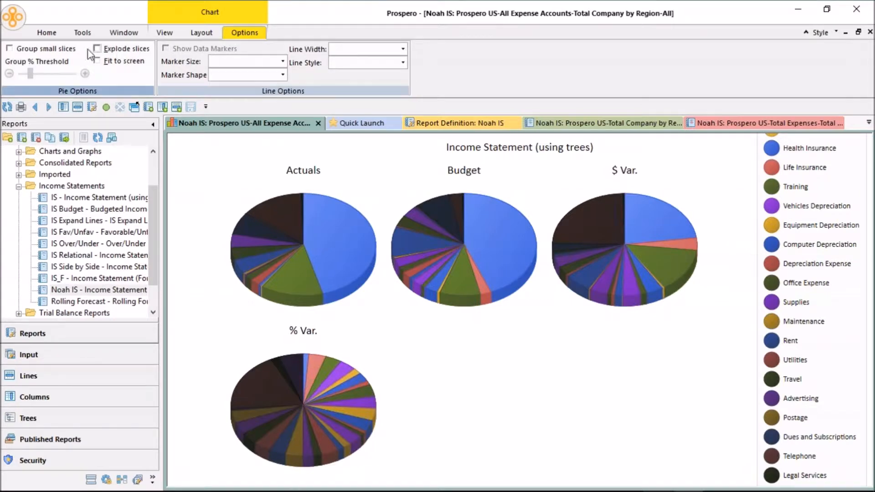
pyautogui.click(10, 48)
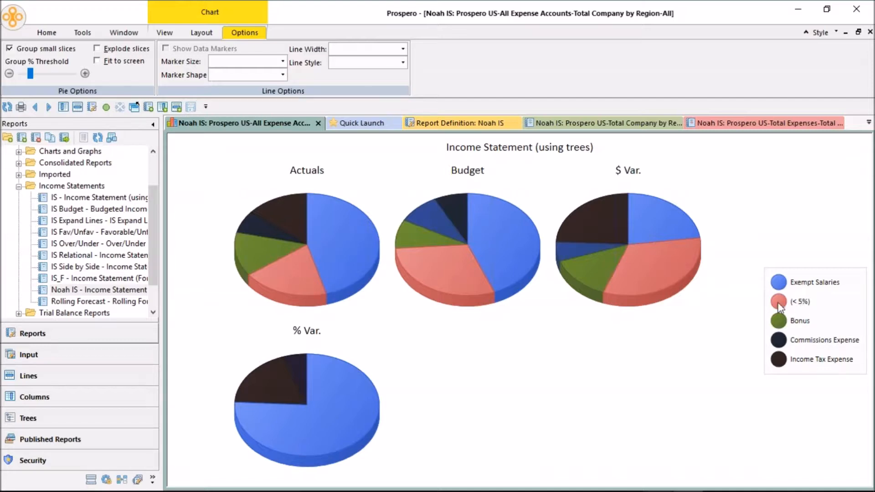
pyautogui.moveTo(293, 283)
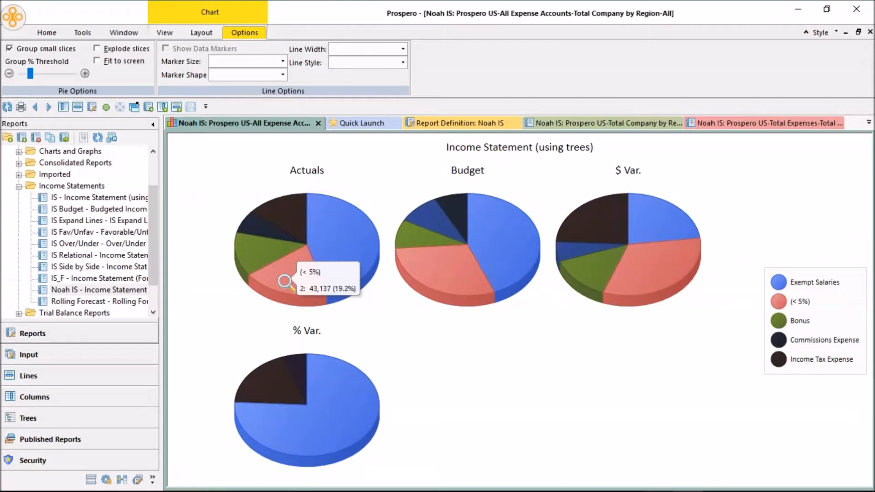
pyautogui.moveTo(349, 237)
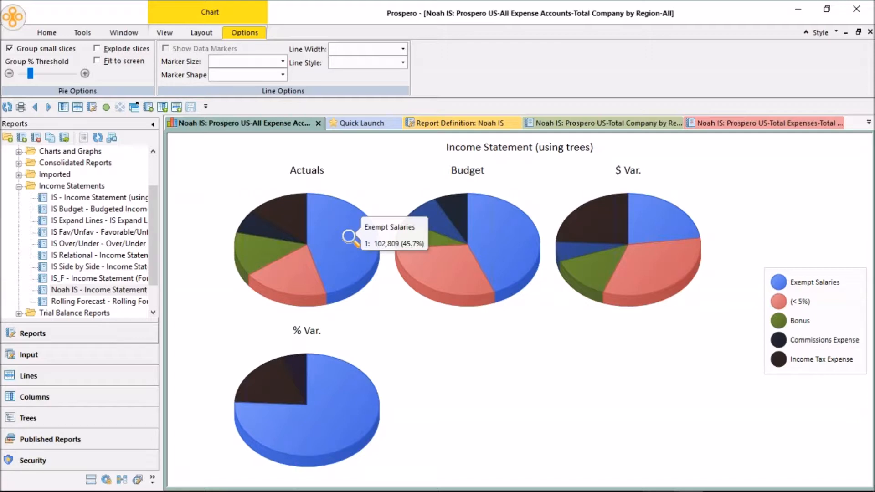
pyautogui.moveTo(290, 207)
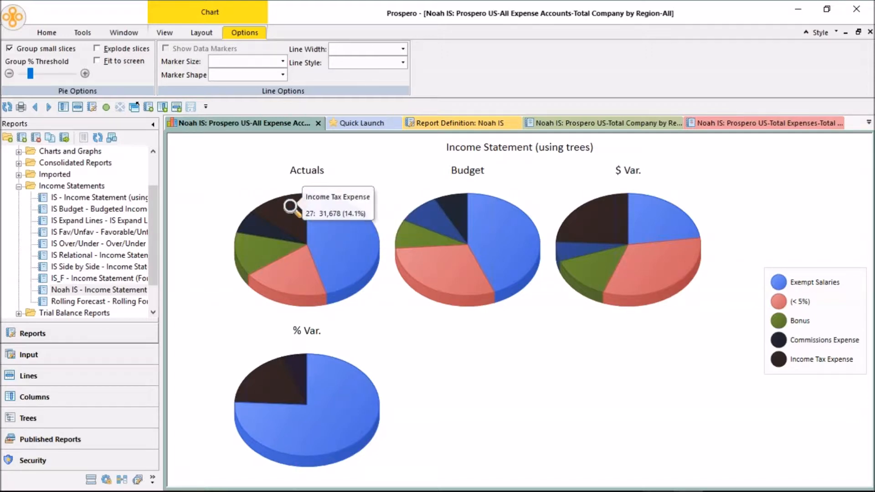
pyautogui.moveTo(261, 228)
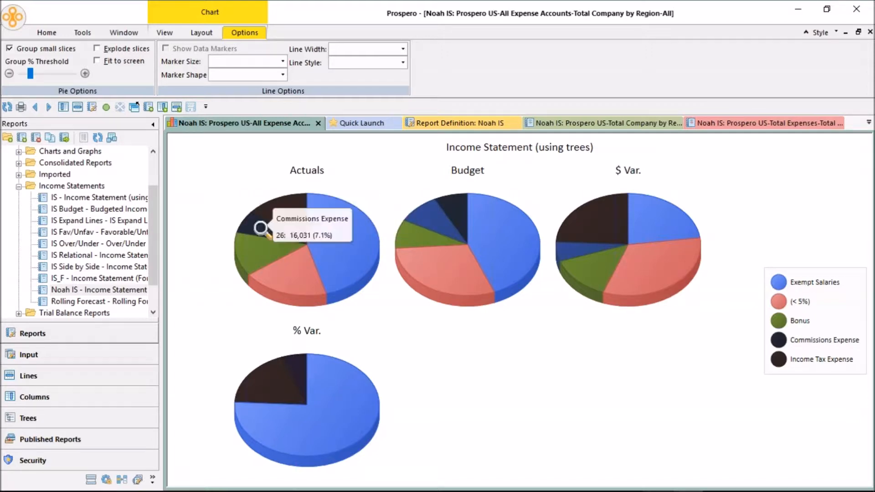
pyautogui.moveTo(253, 248)
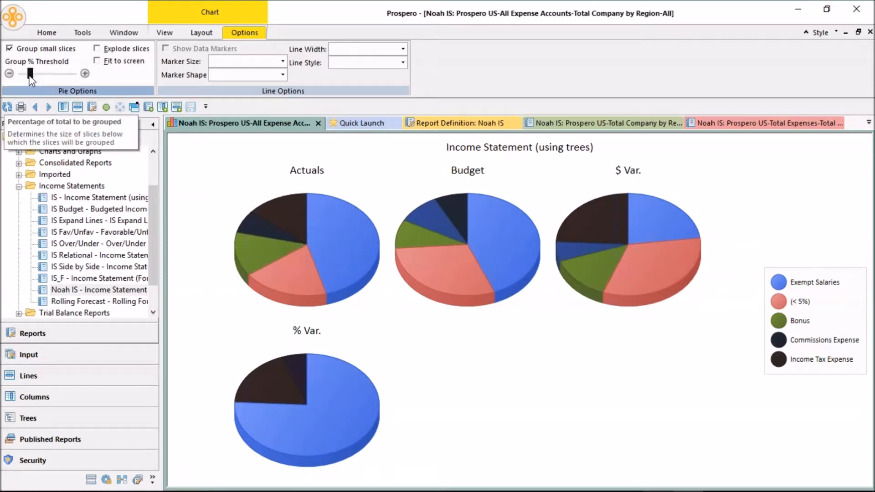
# Raise the slice grouping threshold to 13% and drill down into the Exempt Salaries slice of Actuals to inspect its department shares
pyautogui.click(85, 73)
pyautogui.click(85, 73)
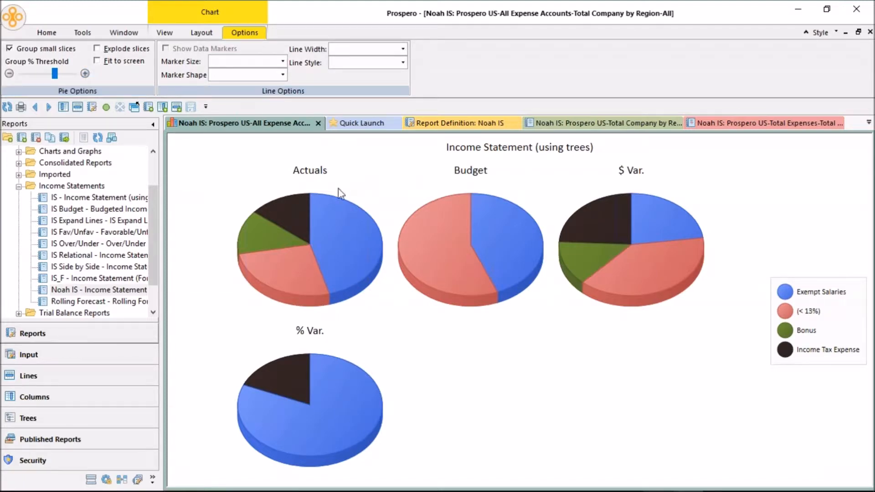
pyautogui.moveTo(348, 237)
pyautogui.doubleClick(348, 237)
pyautogui.moveTo(290, 250)
pyautogui.moveTo(346, 214)
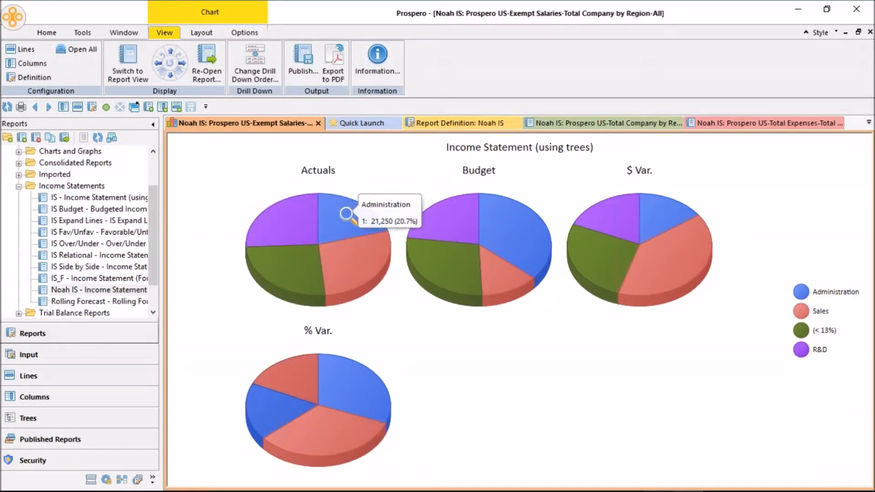
pyautogui.moveTo(290, 215)
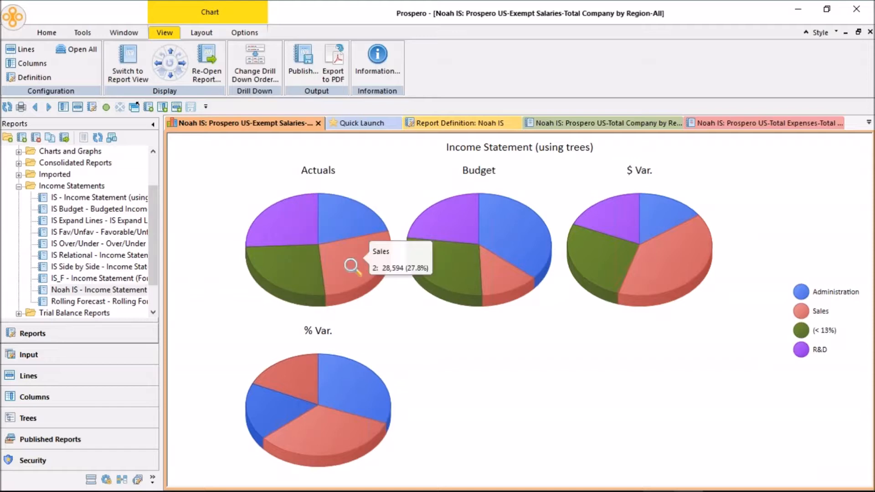
pyautogui.moveTo(281, 267)
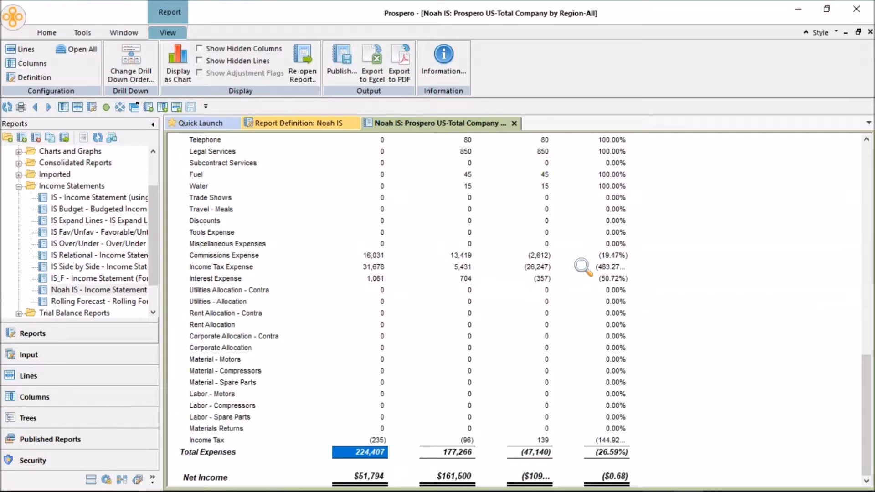
# Publish the regional income statement to the 2018 area of the Published Reports folders
pyautogui.click(338, 59)
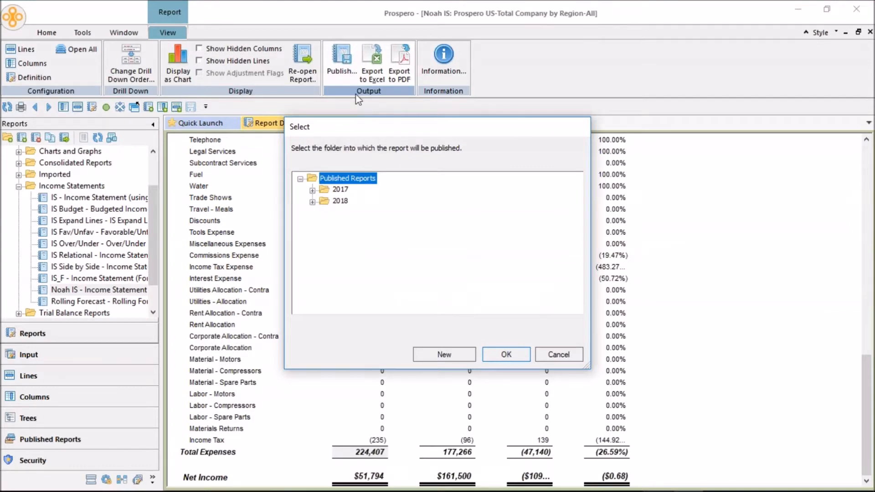
pyautogui.click(339, 201)
pyautogui.click(312, 202)
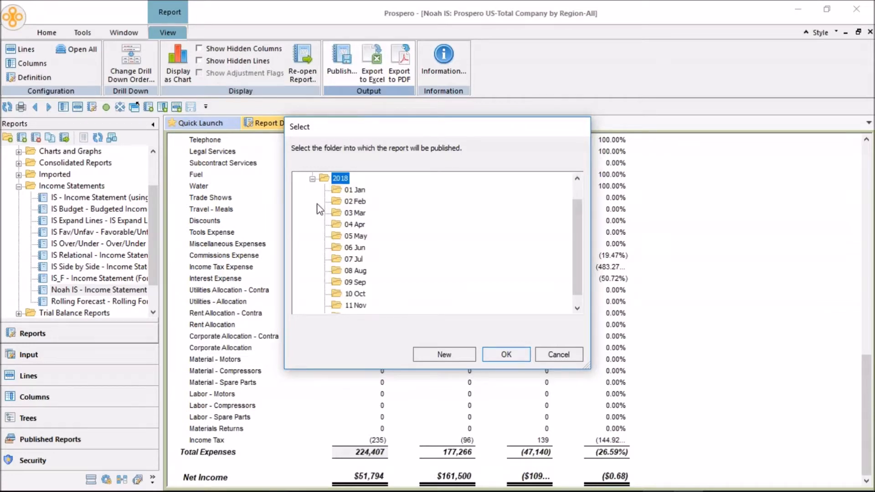
pyautogui.click(339, 196)
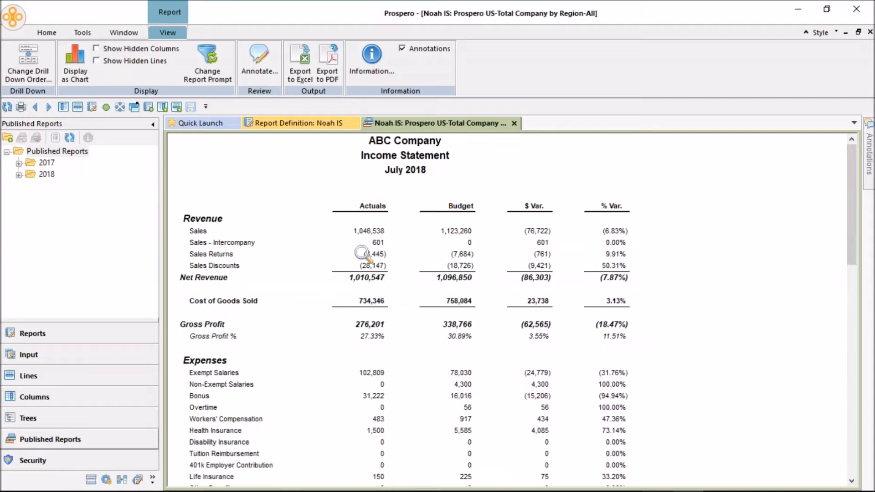
# Annotate the Sales line of the published report with the comment "add their text" and view it in the annotations list
pyautogui.click(341, 231)
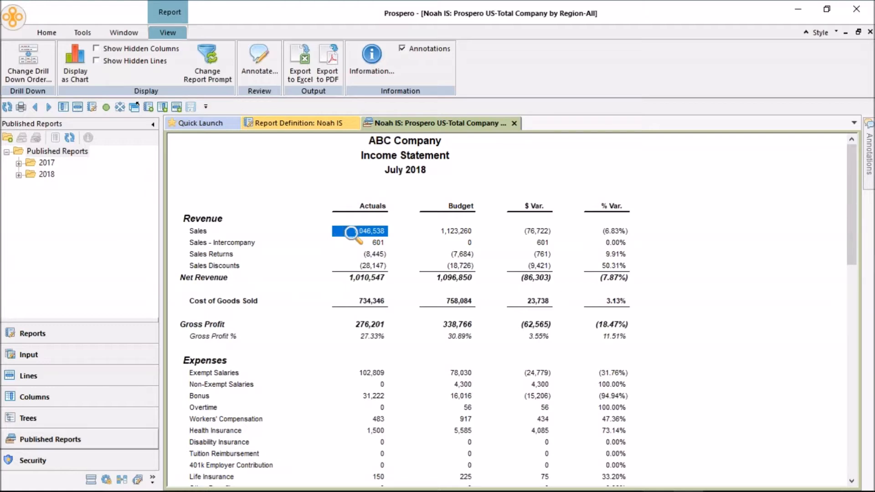
pyautogui.click(556, 231)
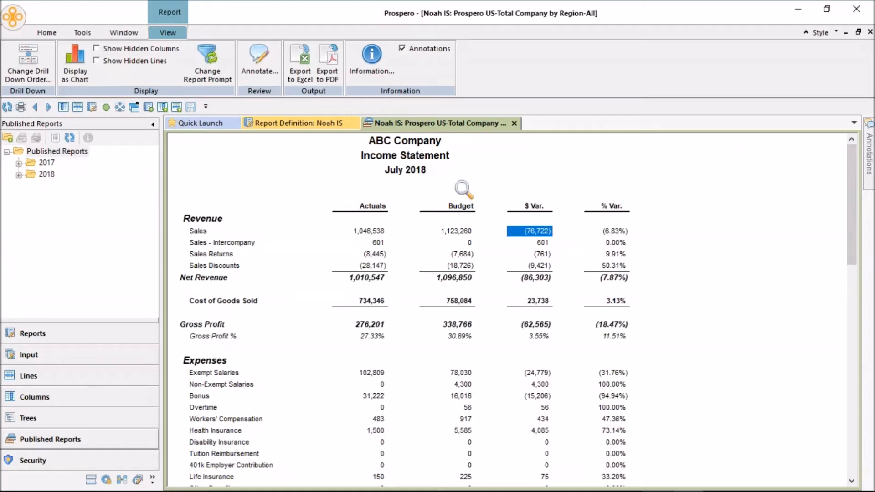
pyautogui.click(265, 66)
pyautogui.write('add ')
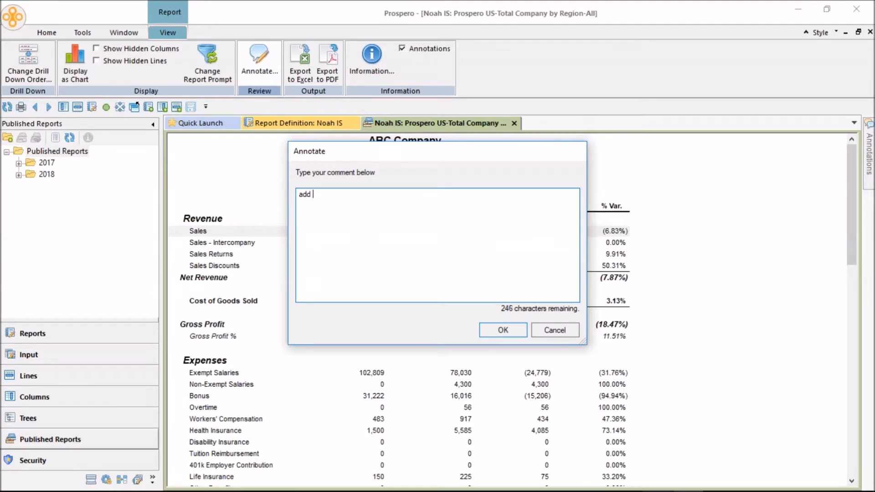
pyautogui.write('their text')
pyautogui.click(506, 333)
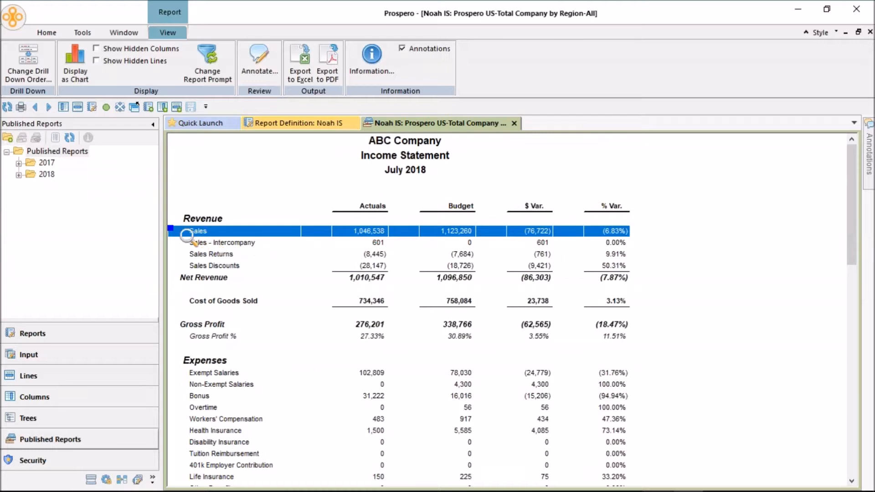
pyautogui.moveTo(174, 233)
pyautogui.moveTo(870, 155)
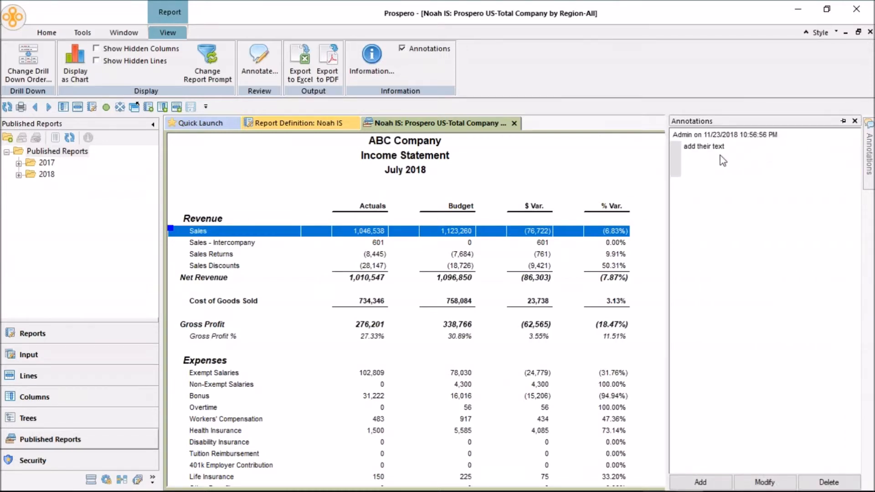